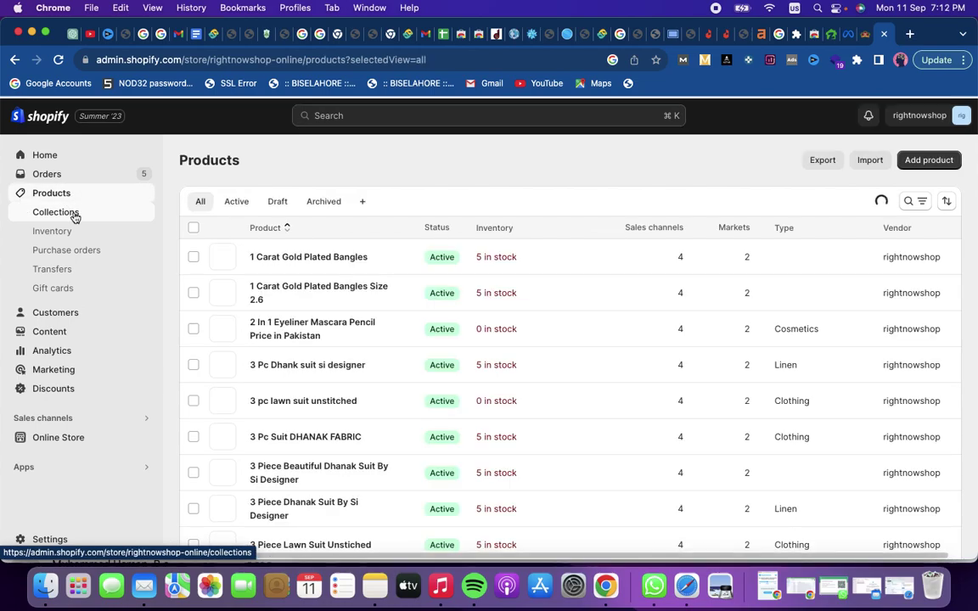
- Start a new collection from Products > Collections and focus its Title field
left_click(74, 216)
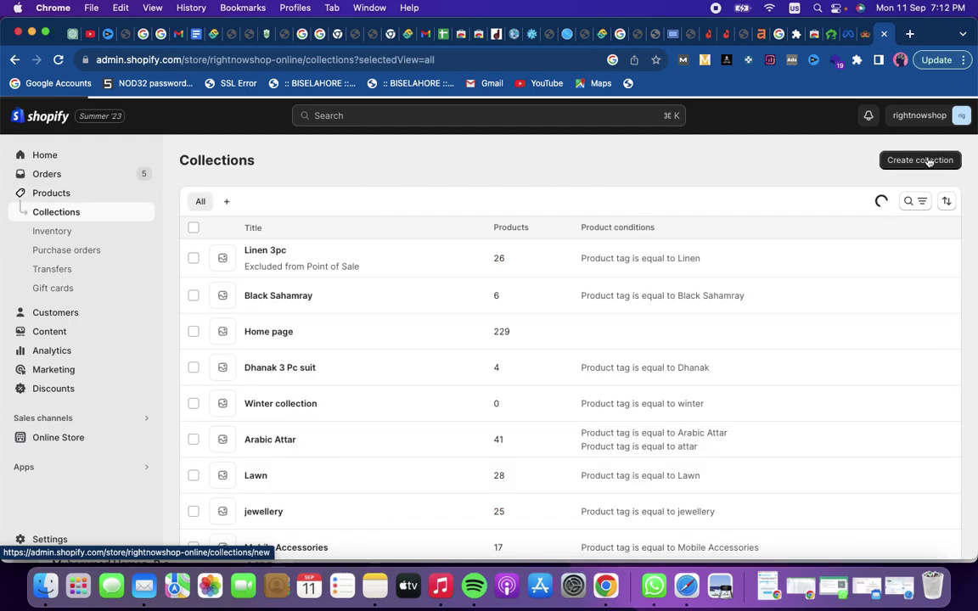
left_click(929, 161)
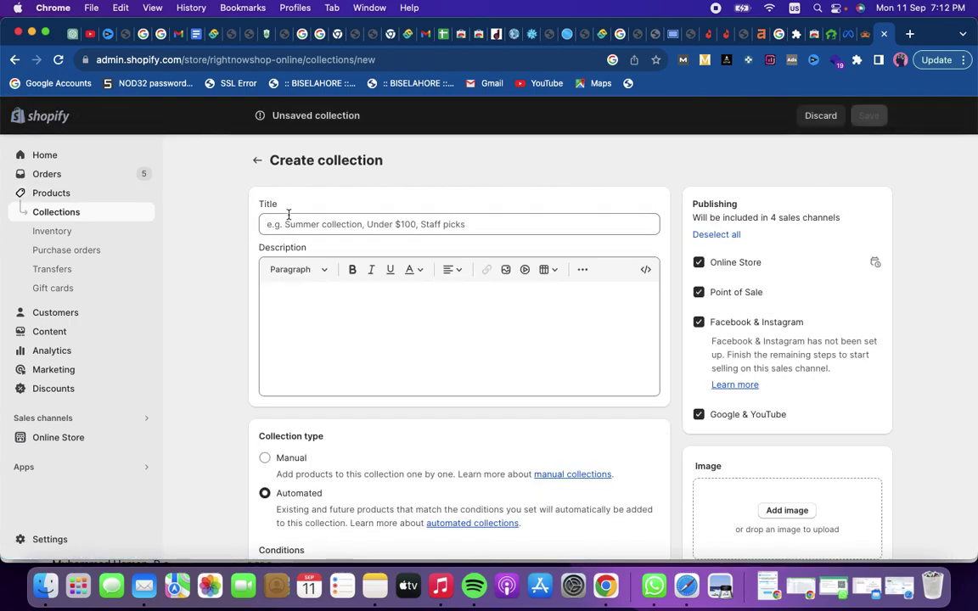
left_click(327, 223)
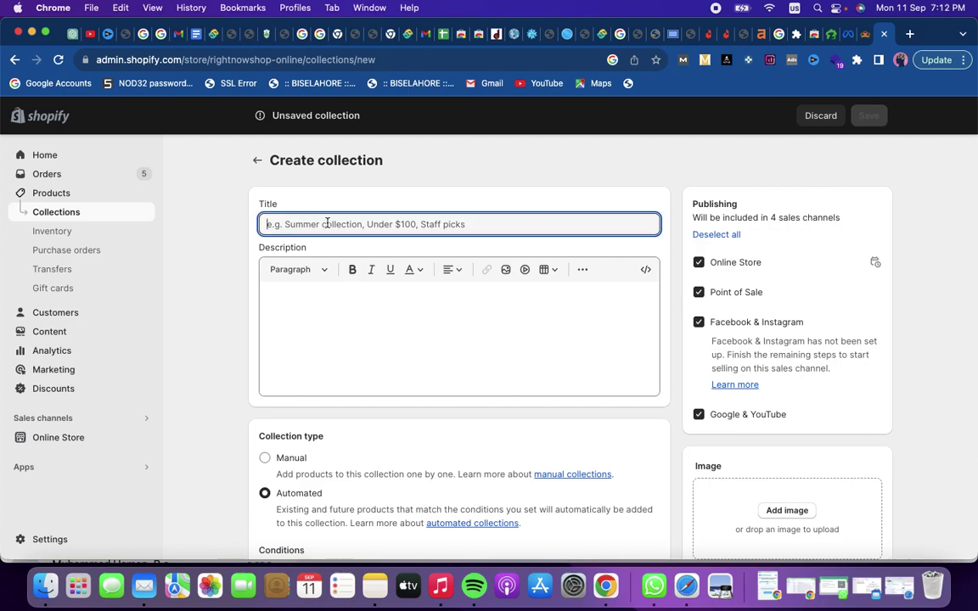
- Type a trial title '3P' in Title, then erase most of it
type("a")
key("BackSpace")
type("3")
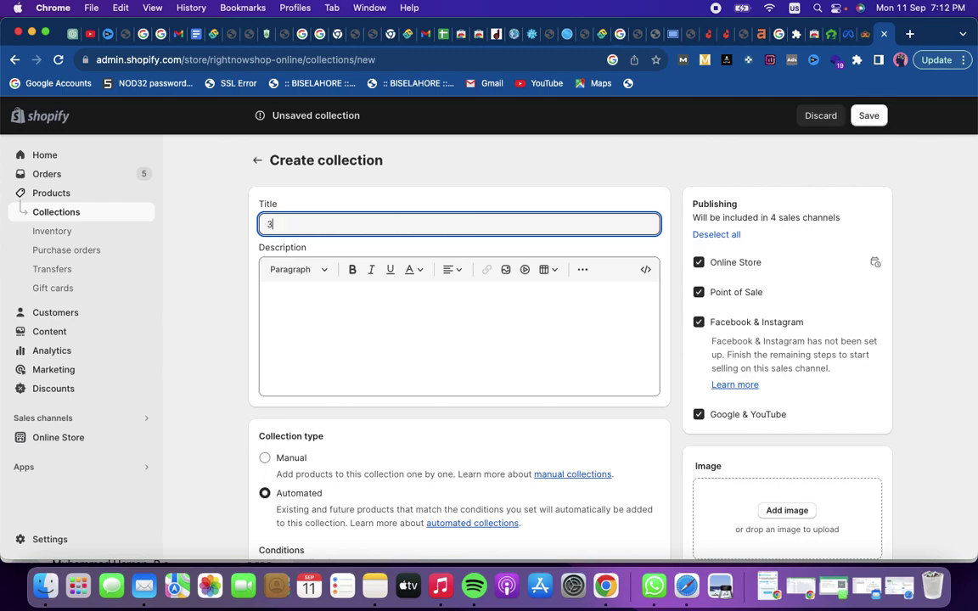
type("Pc linen Suit only 1200")
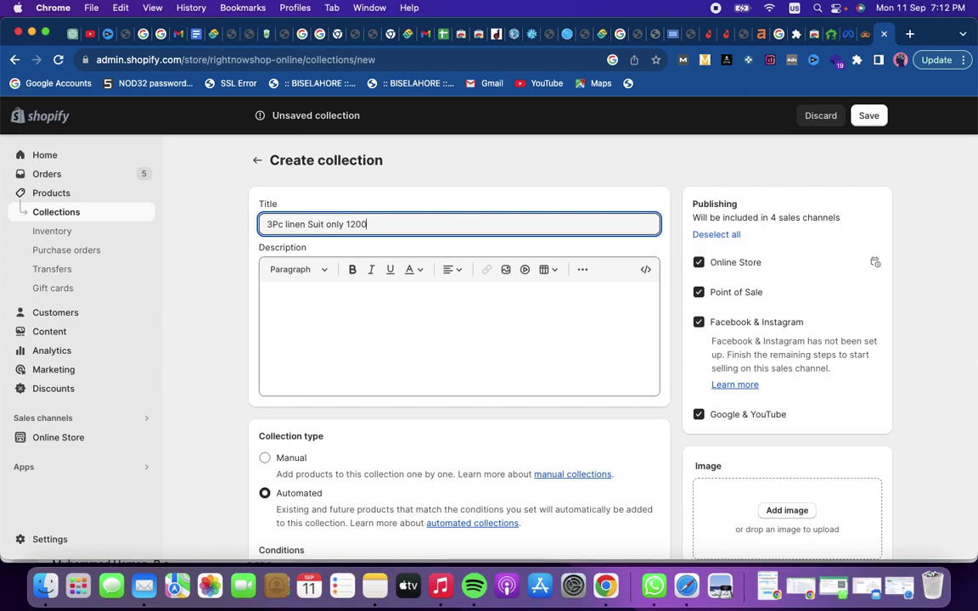
key("BackSpace")
key("BackSpace")
key("BackSpace")
key("BackSpace")
key("BackSpace")
key("BackSpace")
key("BackSpace")
key("BackSpace")
key("BackSpace")
key("BackSpace")
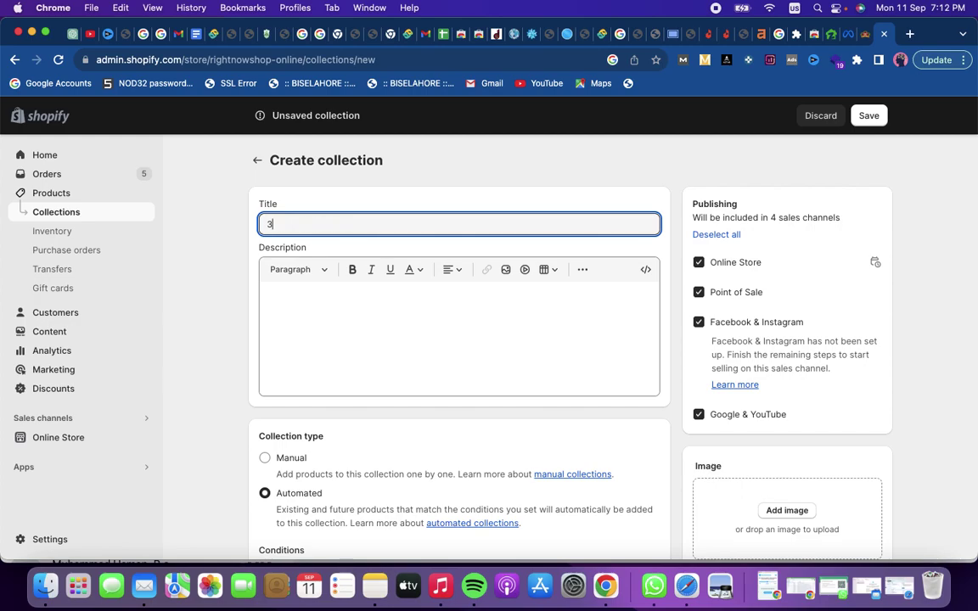
key("BackSpace")
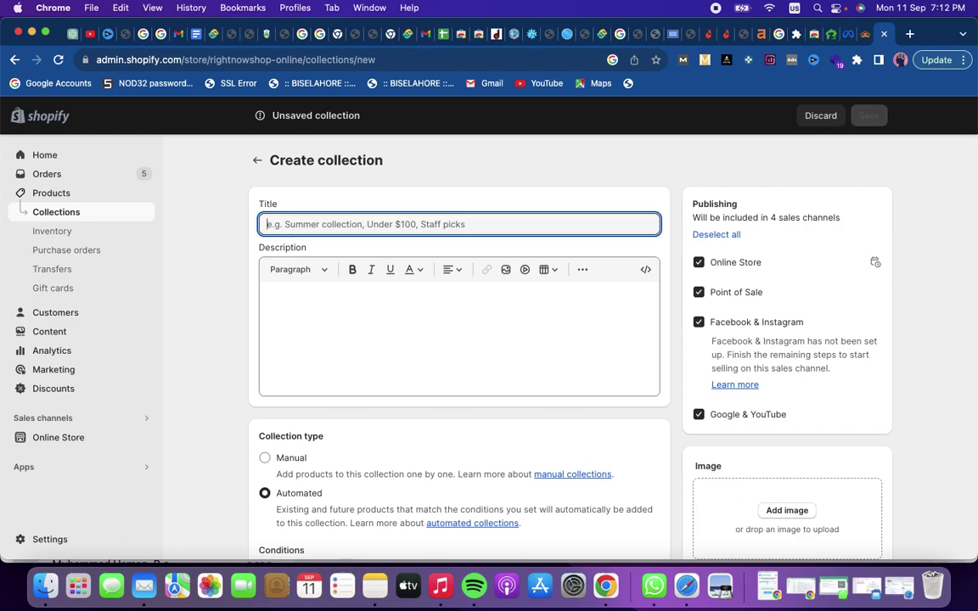
- Enter the collection title 'under 1500-Rs 3pc suit', correcting typos along the way
type("3Pc")
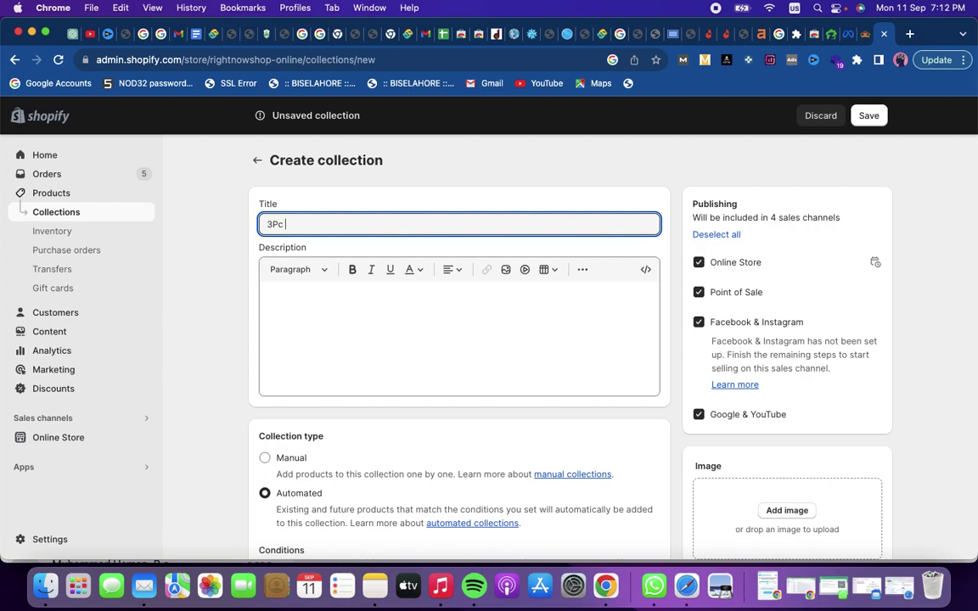
key("BackSpace")
key("BackSpace")
key("BackSpace")
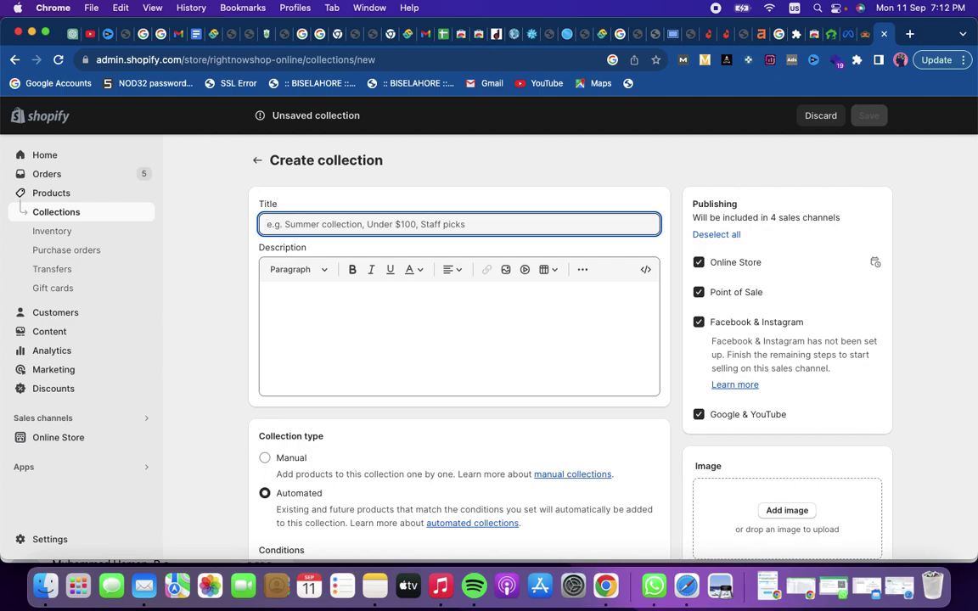
type("under")
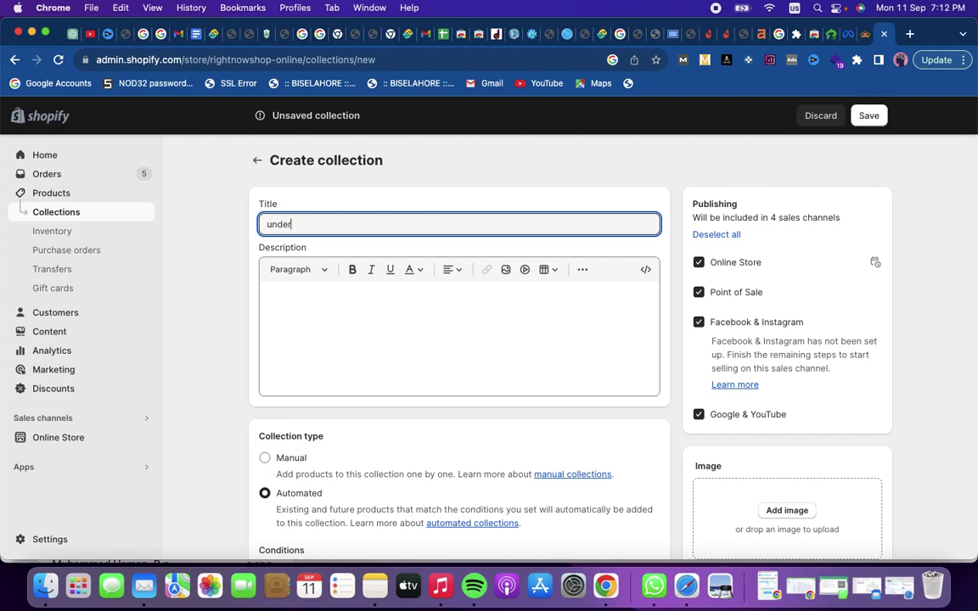
type(" 1500 suit")
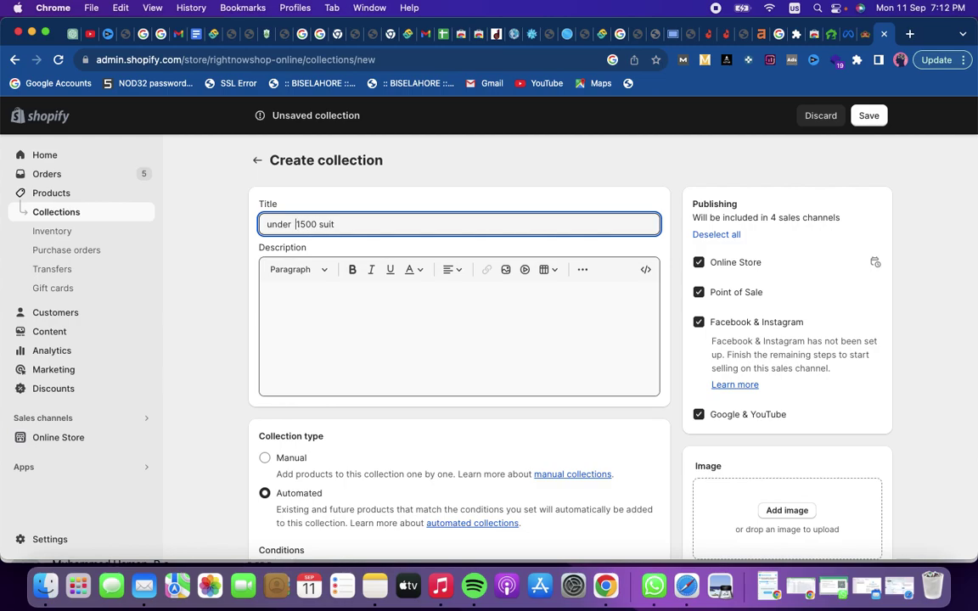
type("3-c")
key("BackSpace")
key("BackSpace")
key("BackSpace")
key("BackSpace")
key("BackSpace")
type("-R")
type("s")
type(" 3")
type("pc")
- Set the Product tag condition to the copied title 'under 1500-Rs 3pc suit' and save
scroll(557, 378, "down", 5)
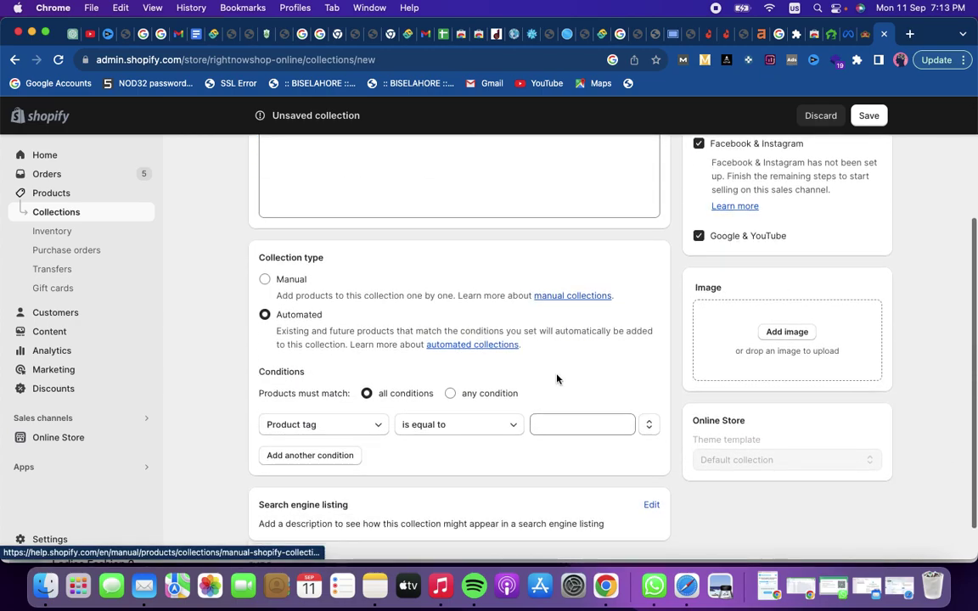
left_click(581, 424)
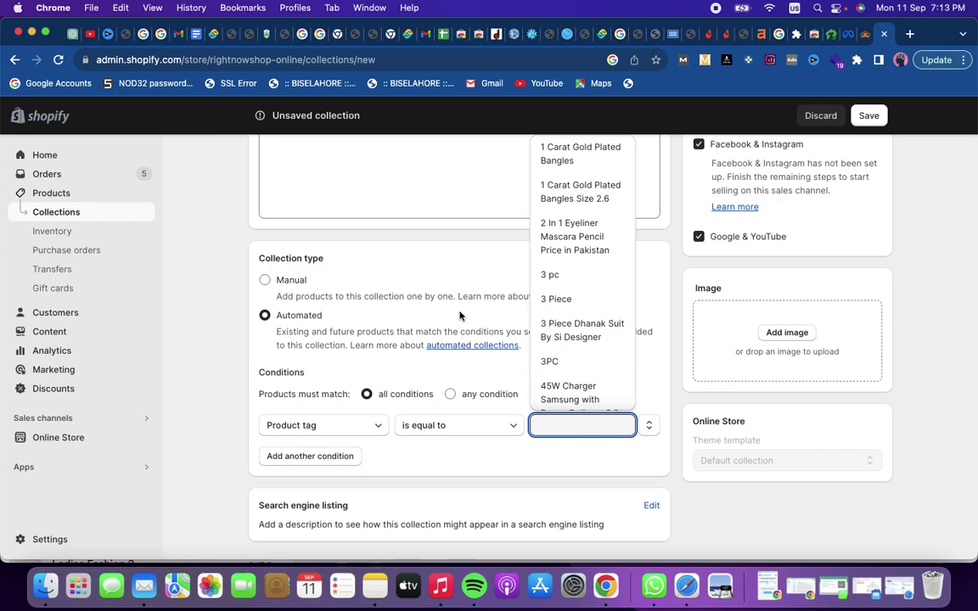
scroll(458, 312, "up", 5)
triple_click(436, 224)
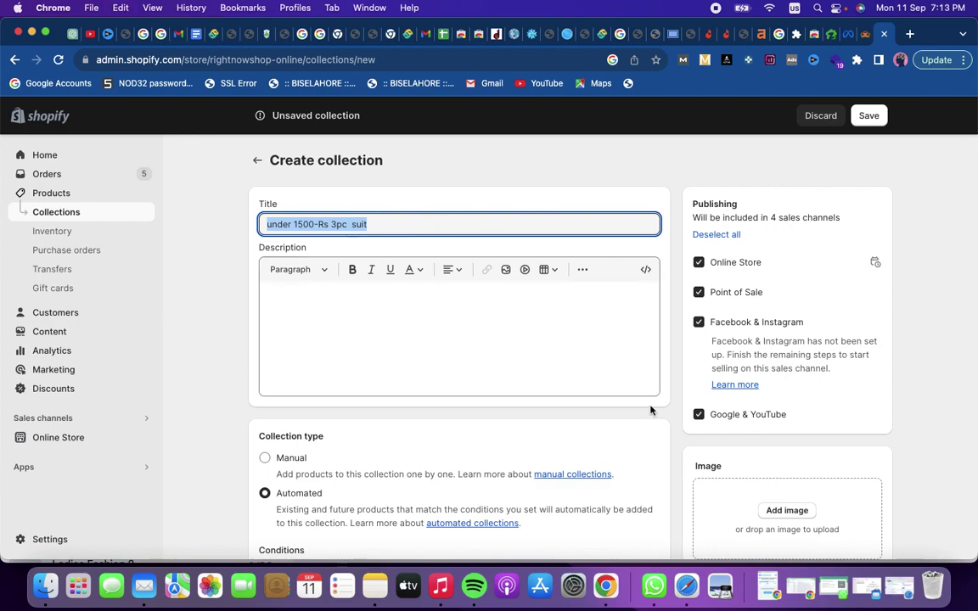
scroll(648, 409, "down", 3)
left_click(572, 485)
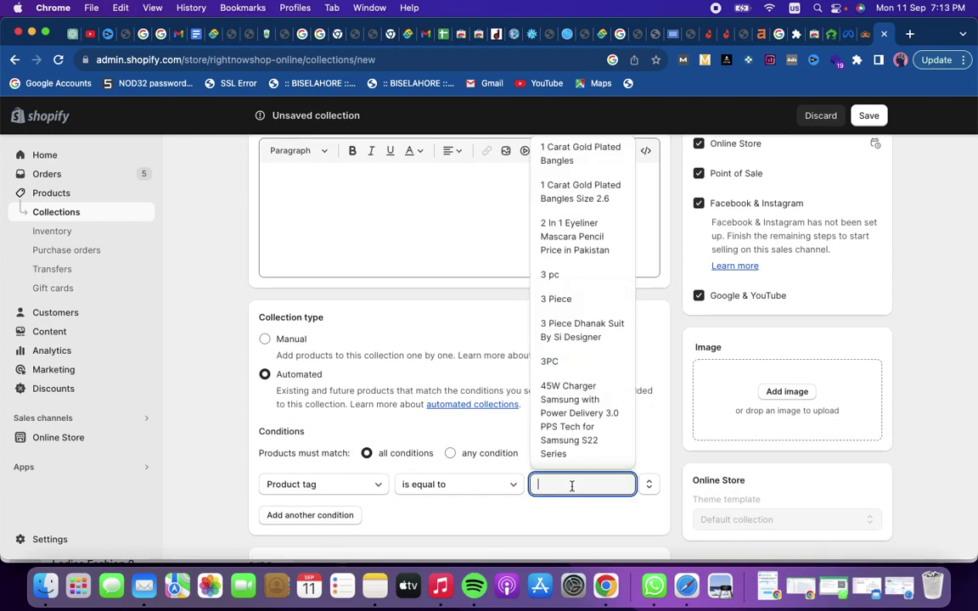
key("super+v")
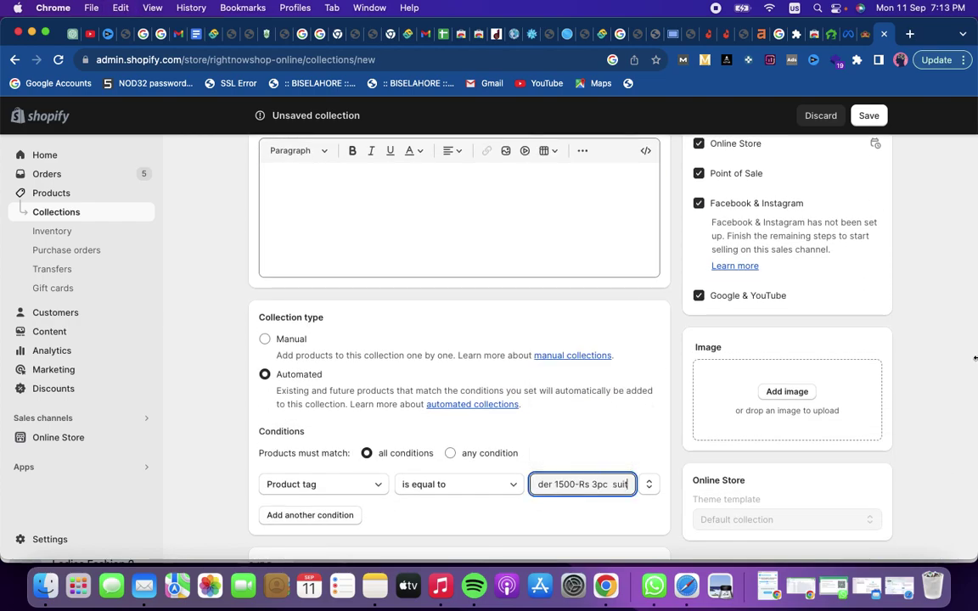
left_click(872, 116)
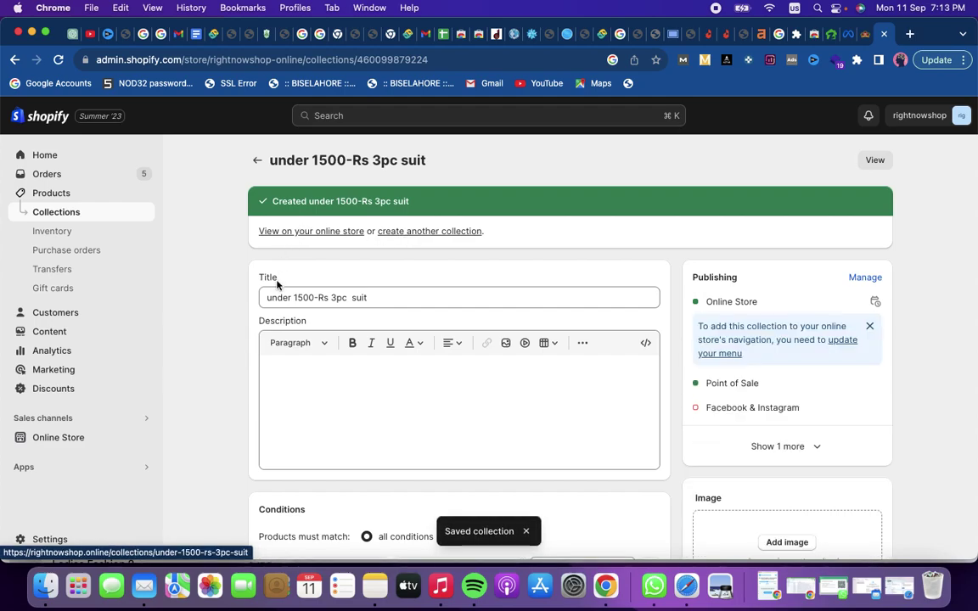
- Capitalise the collection title to 'Under 1500-Rs 3pc Suit'
left_click(273, 297)
key("BackSpace")
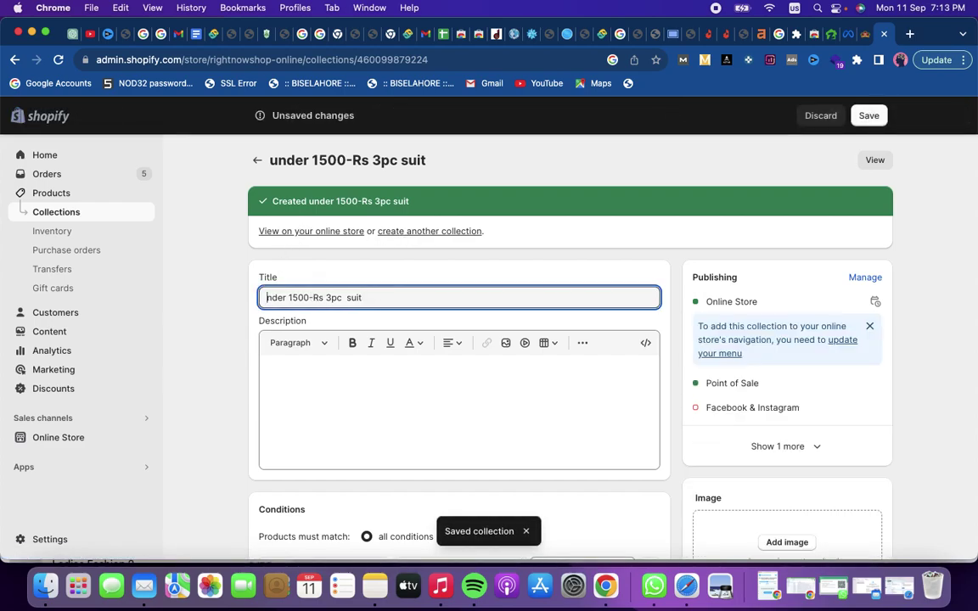
type("U")
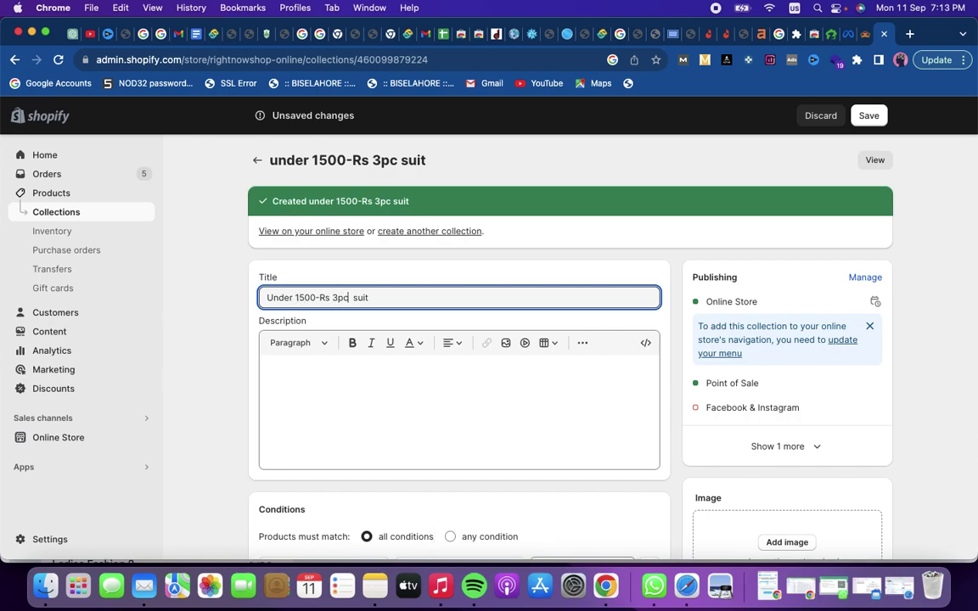
key("BackSpace")
type("S")
triple_click(409, 302)
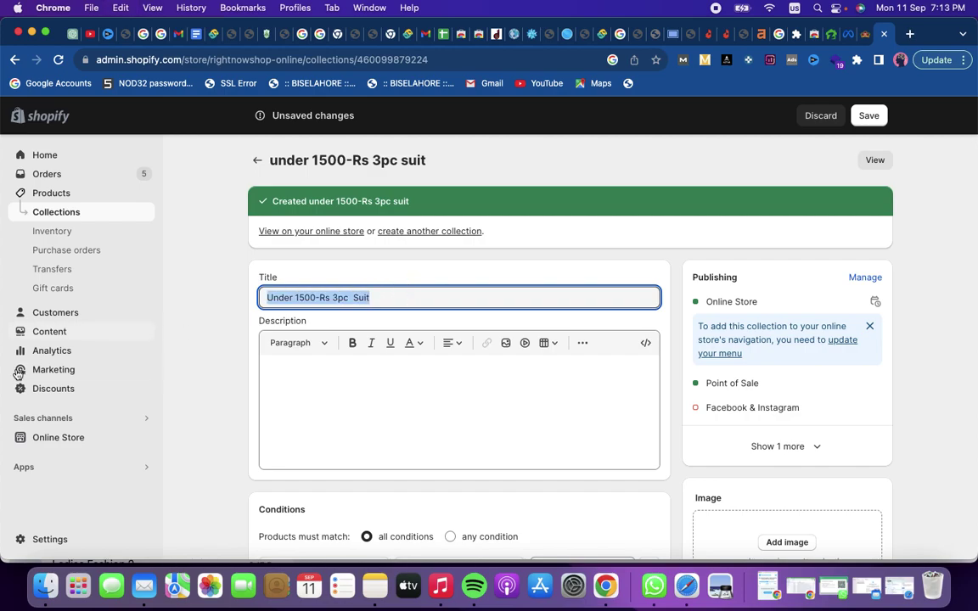
- Save the retitled collection and go to the Online Store sales channel
left_click(58, 438)
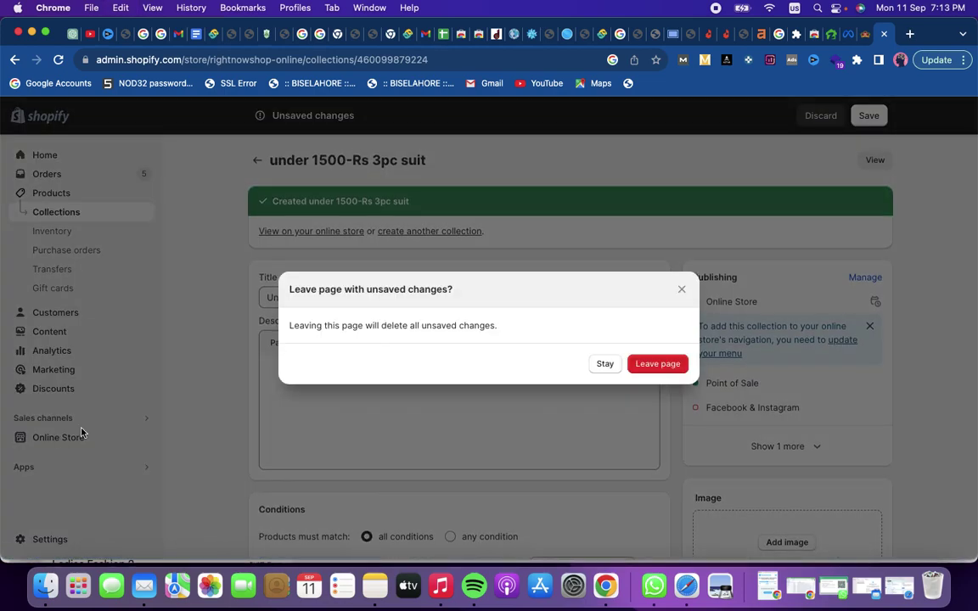
left_click(611, 367)
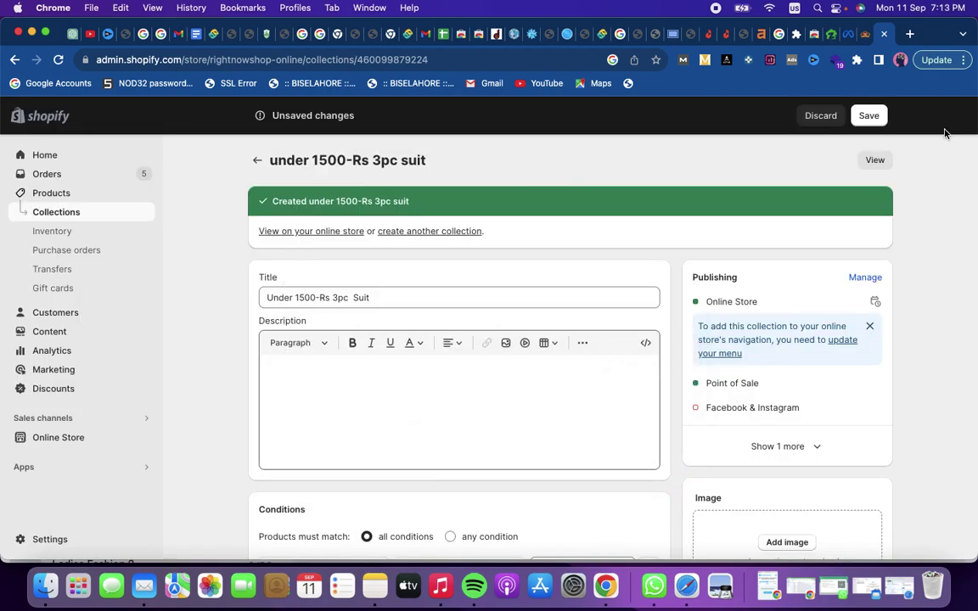
left_click(869, 119)
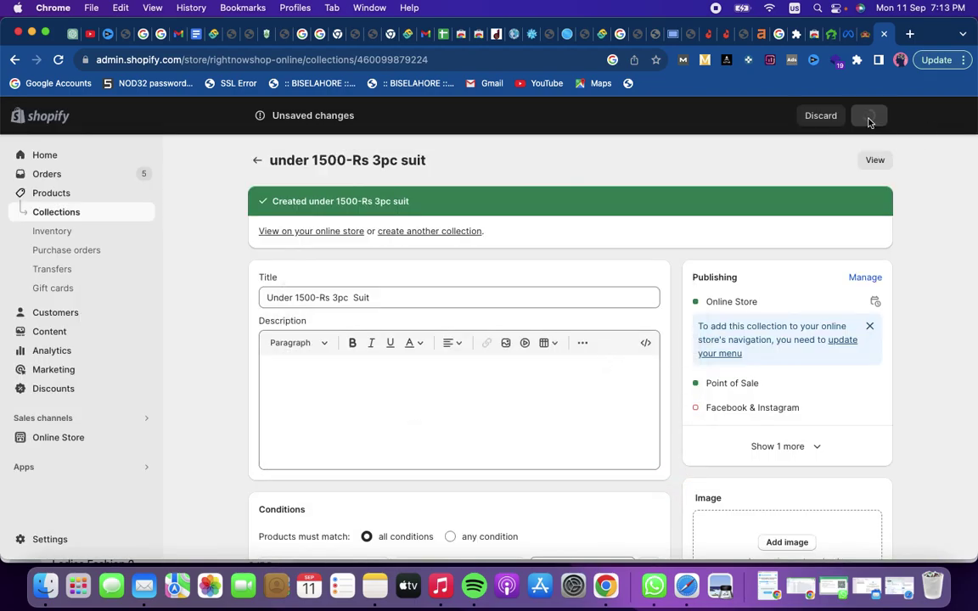
left_click(56, 439)
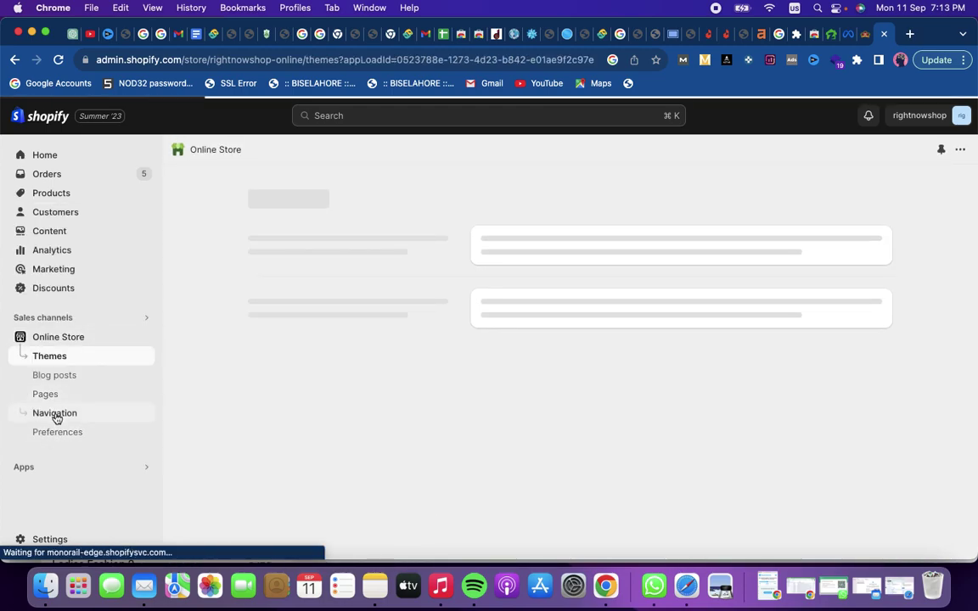
- Open Navigation, load rightnowshop.online in a new tab, then return to the admin menus page
left_click(54, 415)
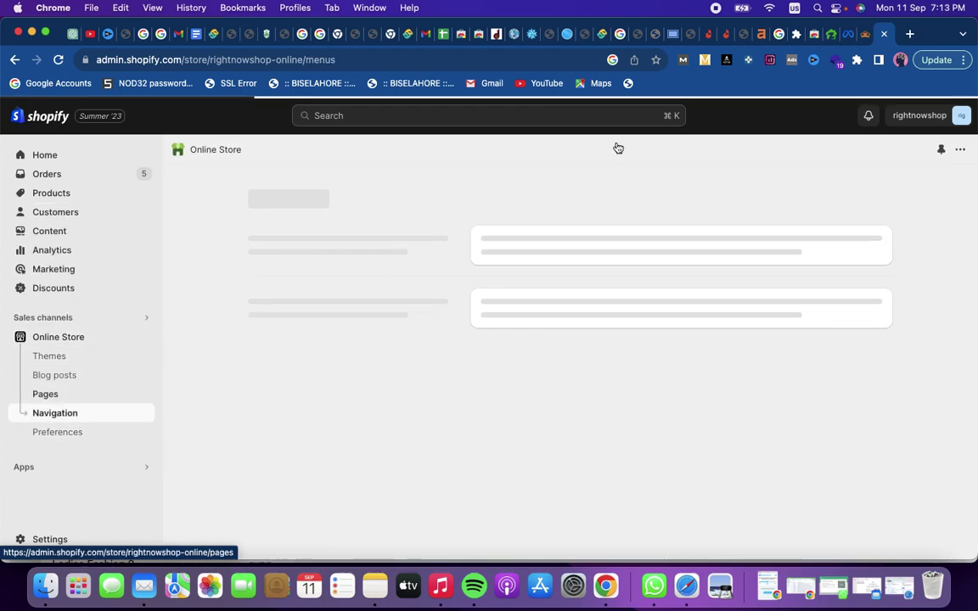
left_click(911, 35)
type("rig")
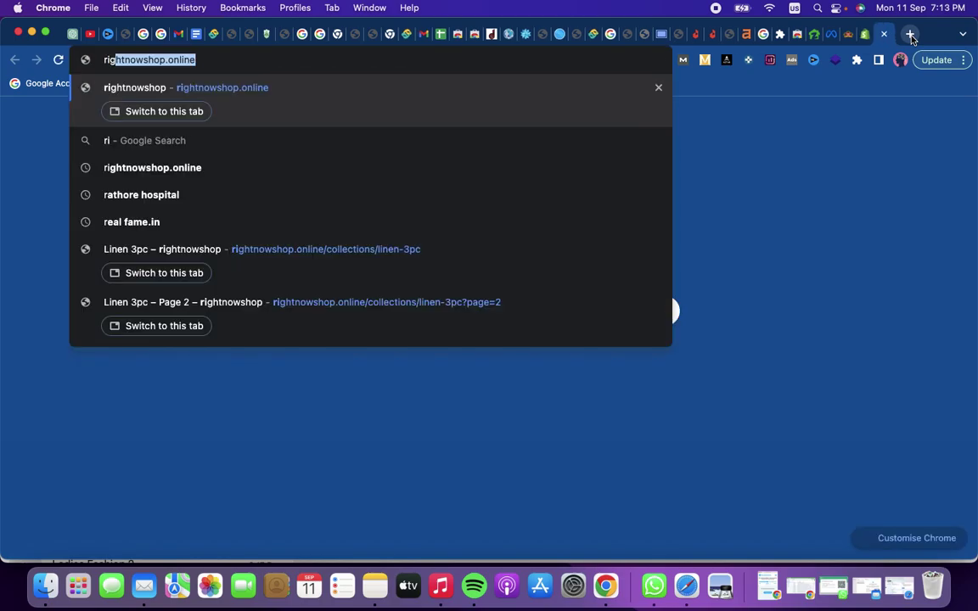
type("ht")
key("Return")
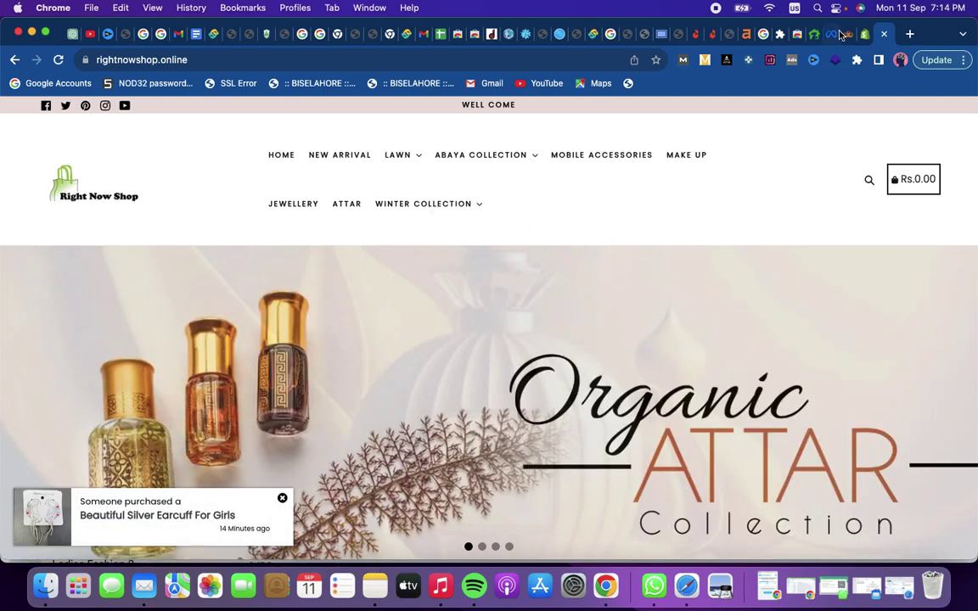
left_click(866, 34)
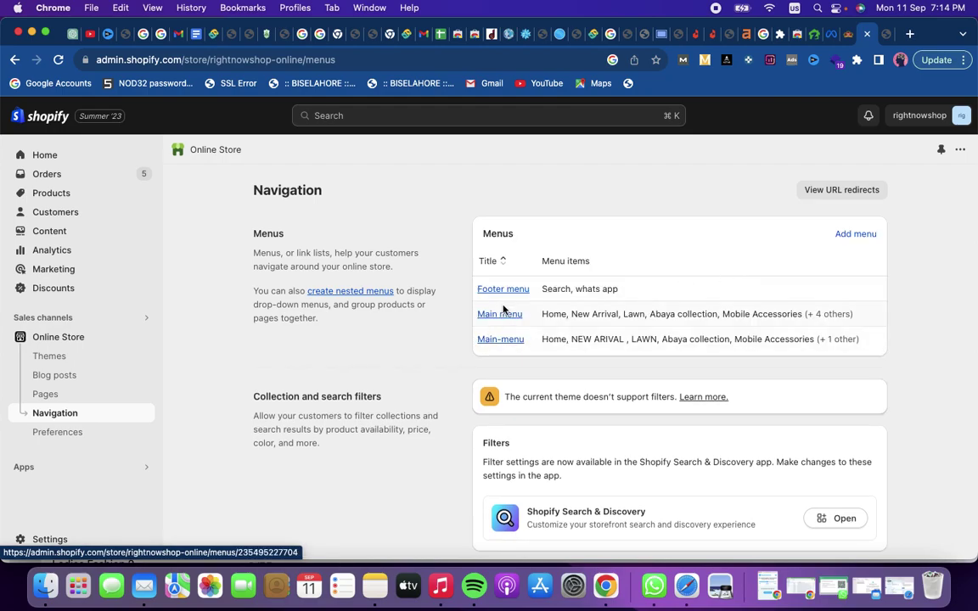
- Add a new Main menu item named 'Under 1500-Rs 3pc Suit'
left_click(500, 315)
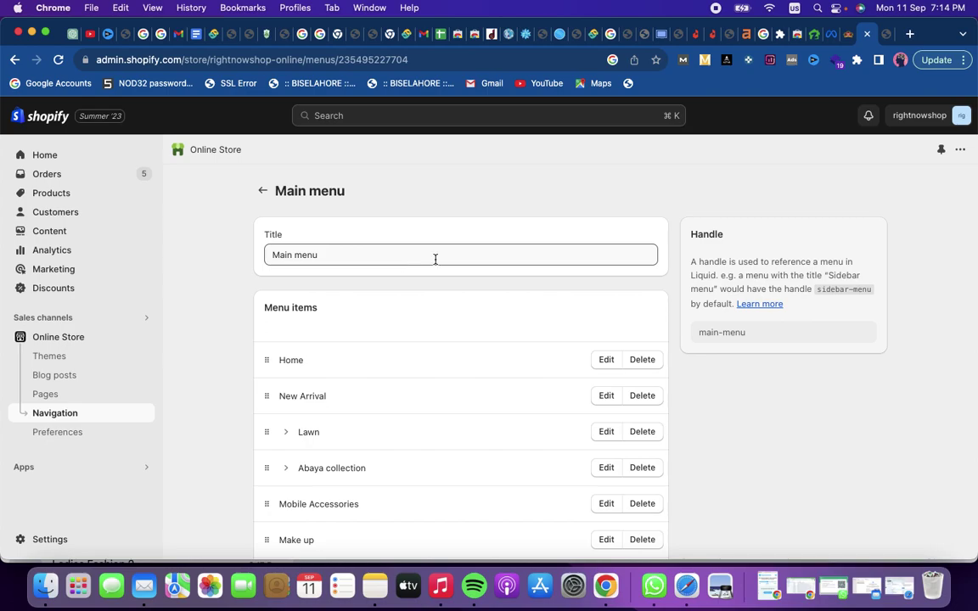
scroll(746, 328, "down", 1)
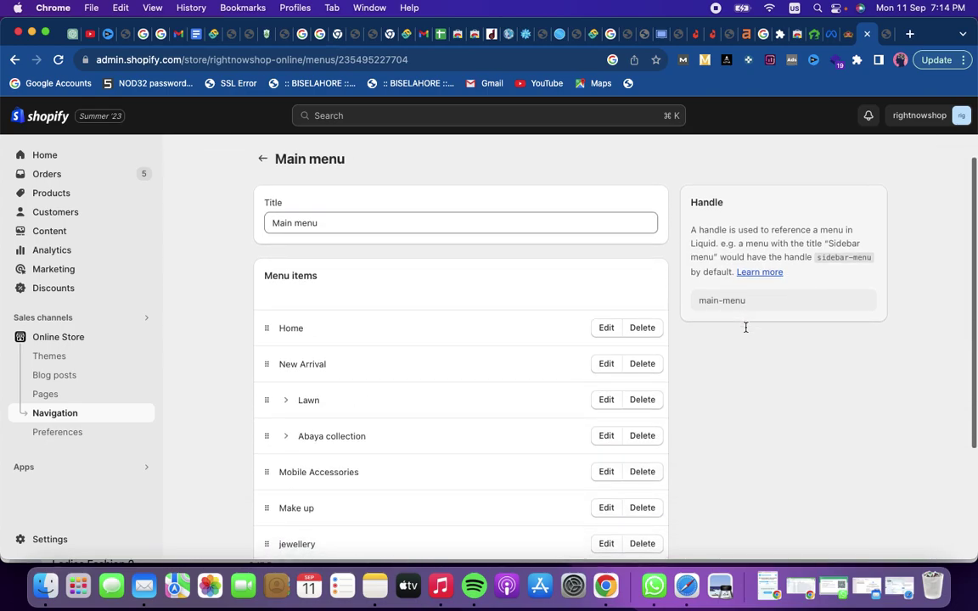
scroll(745, 328, "down", 4)
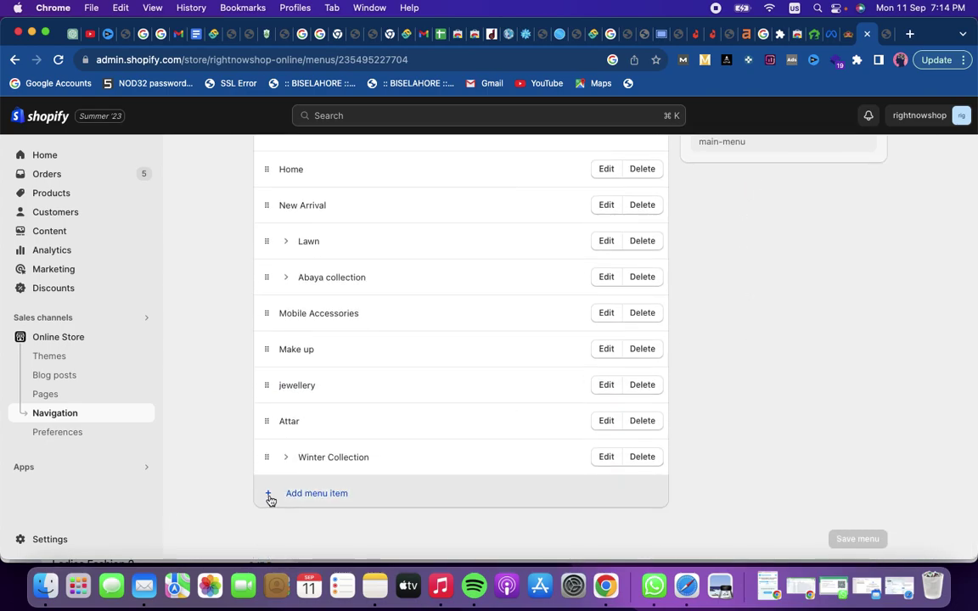
left_click(297, 495)
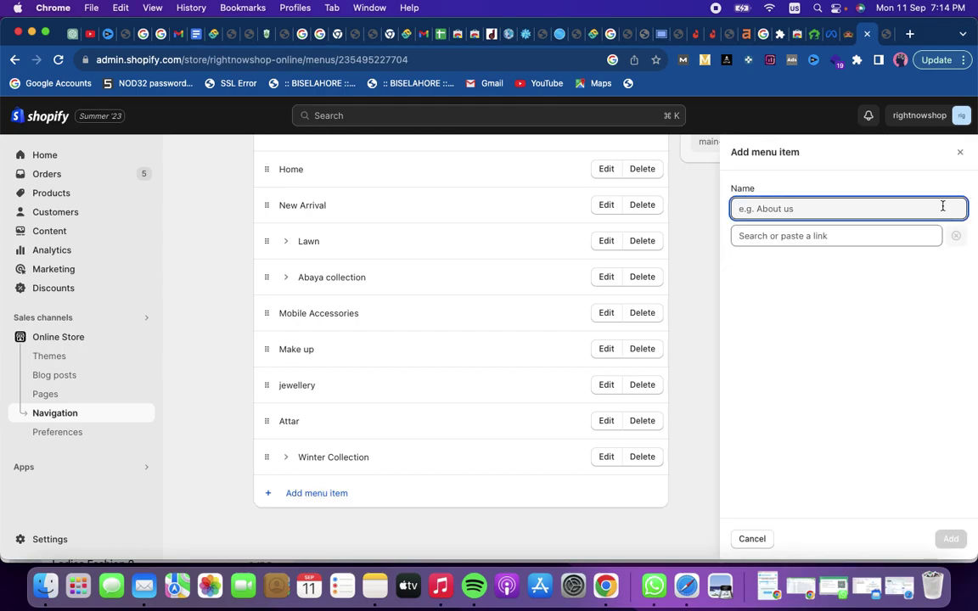
type("Under 1500-Rs 3pc  Suit")
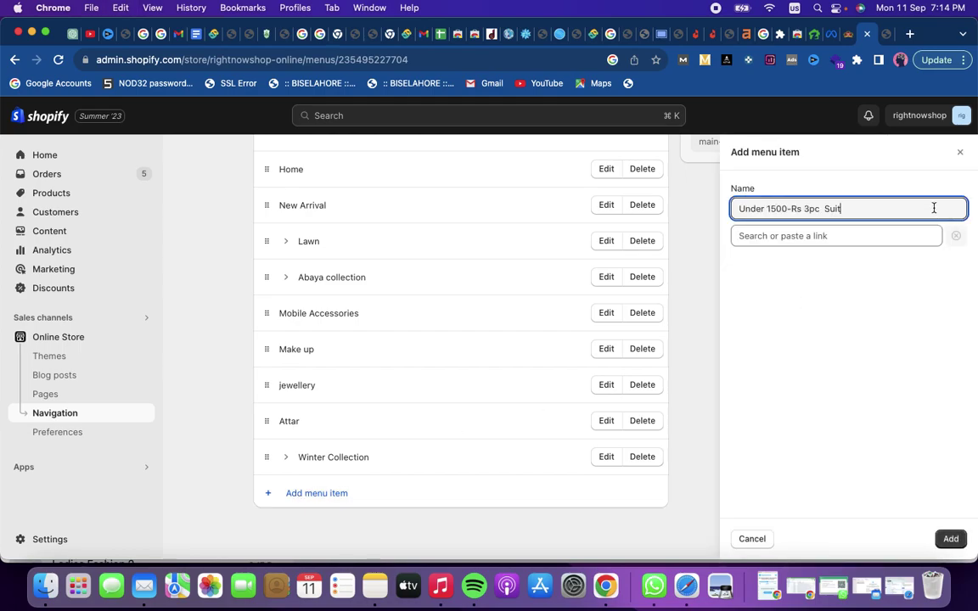
- Link the item to the Under 1500-Rs 3pc Suit collection and save the Main menu
left_click(858, 236)
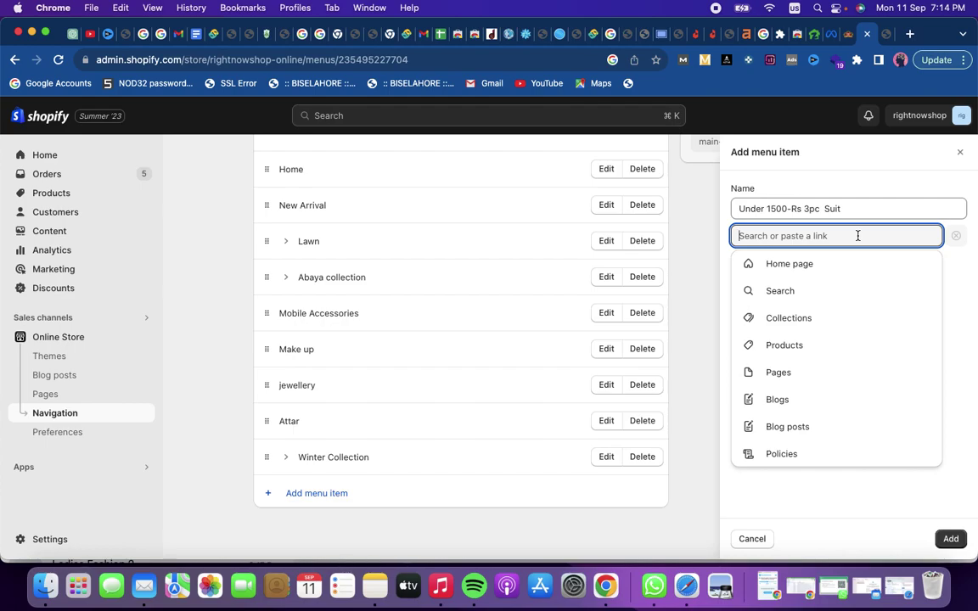
type("Under 1500-Rs 3pc  Suit")
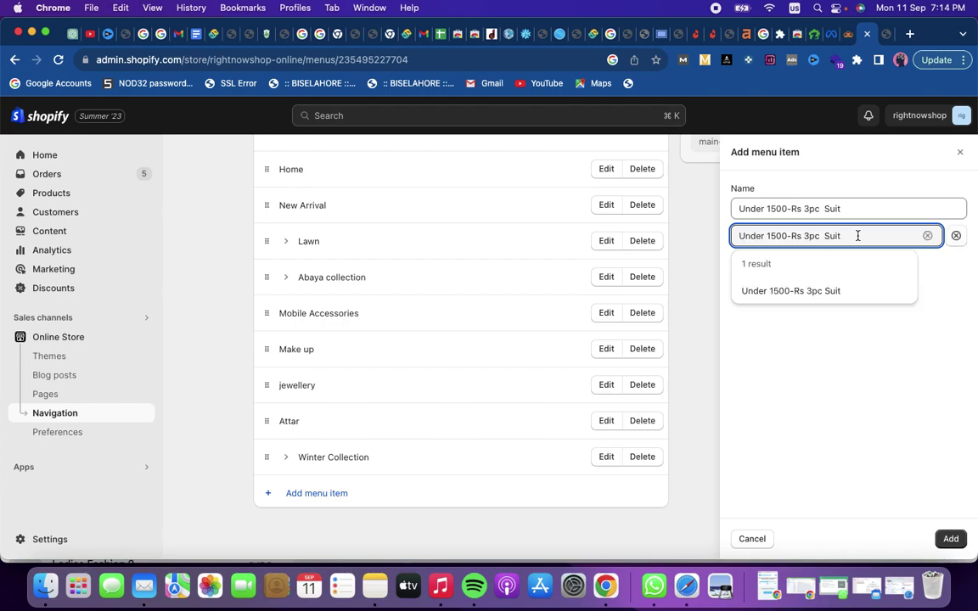
left_click(812, 290)
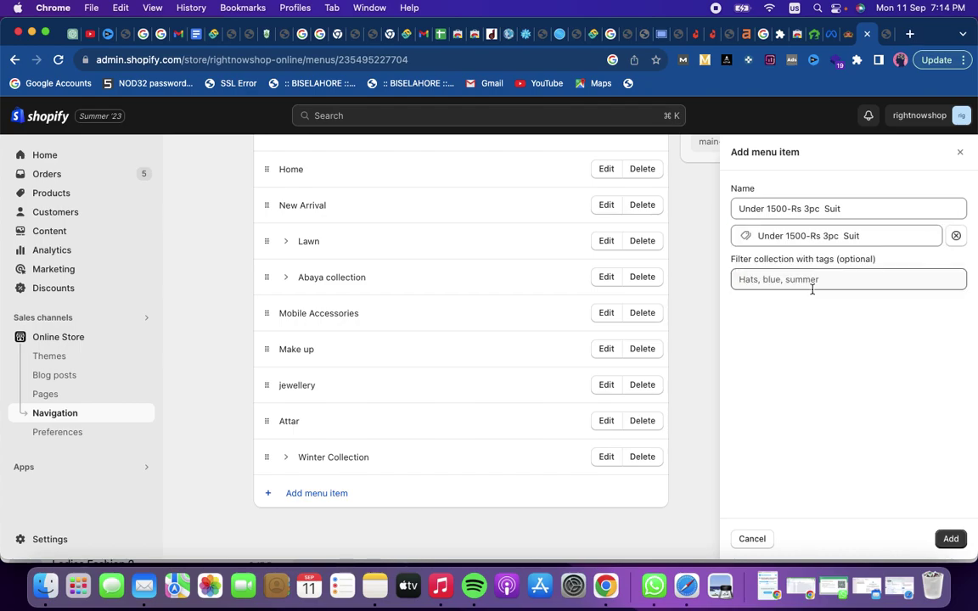
left_click(951, 539)
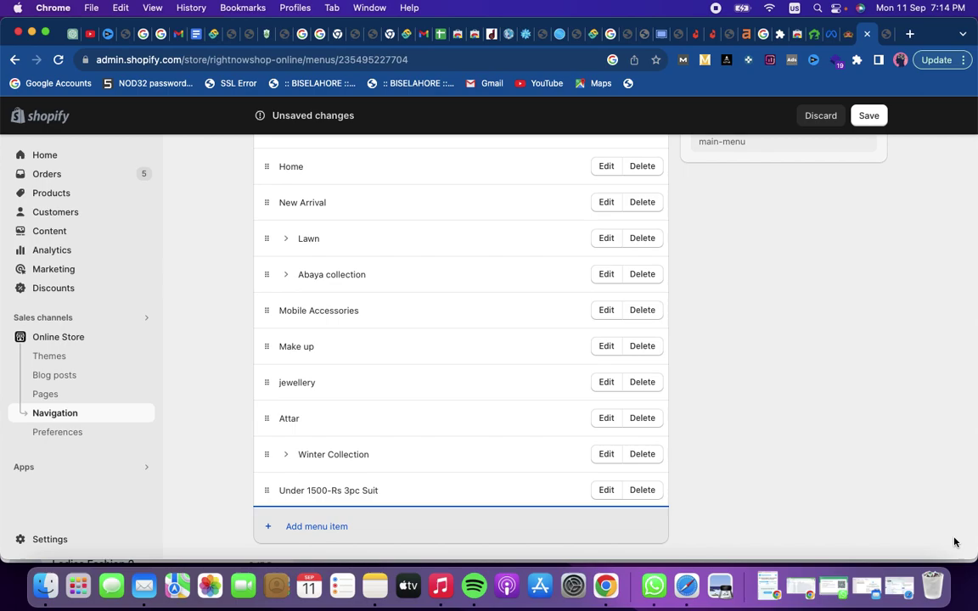
scroll(760, 471, "up", 2)
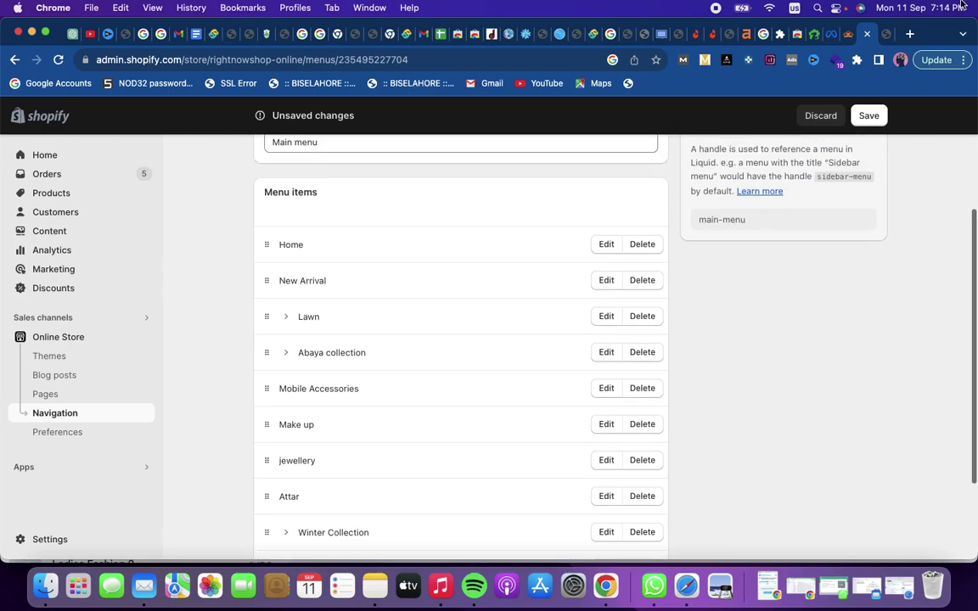
left_click(874, 117)
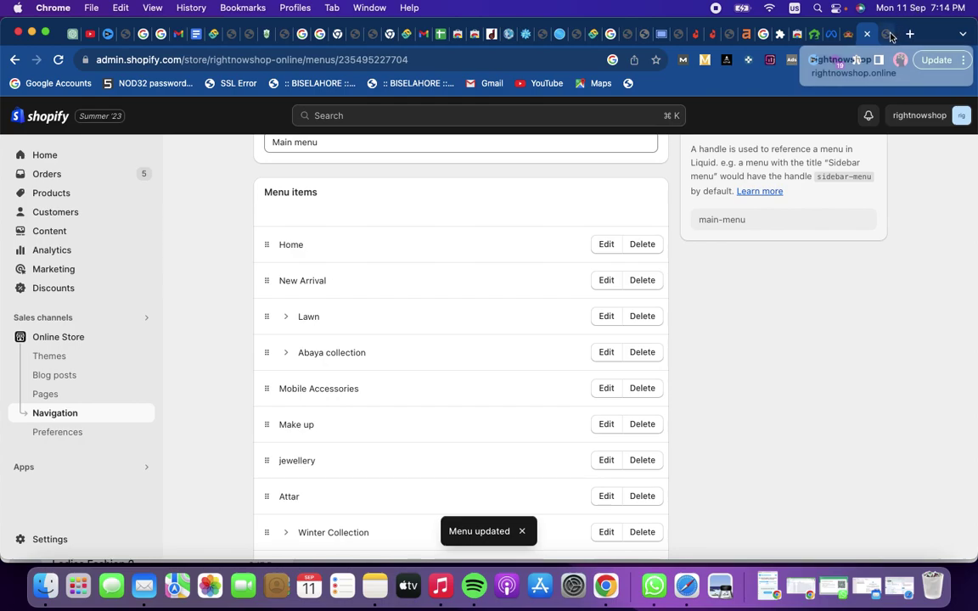
left_click(889, 35)
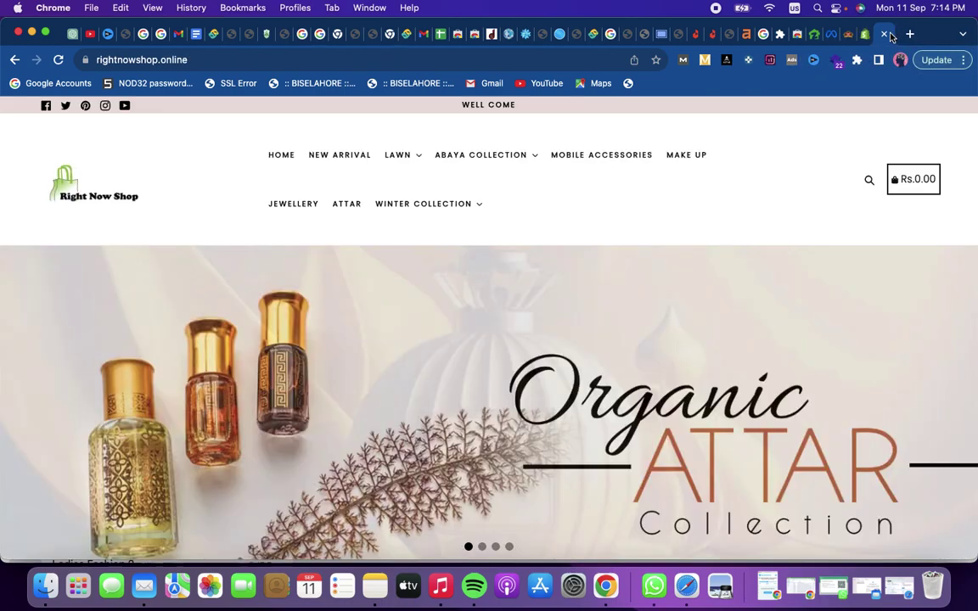
- Reload the rightnowshop.online storefront until the 'Under 1500-Rs 3pc Suit' menu link appears
left_click(62, 59)
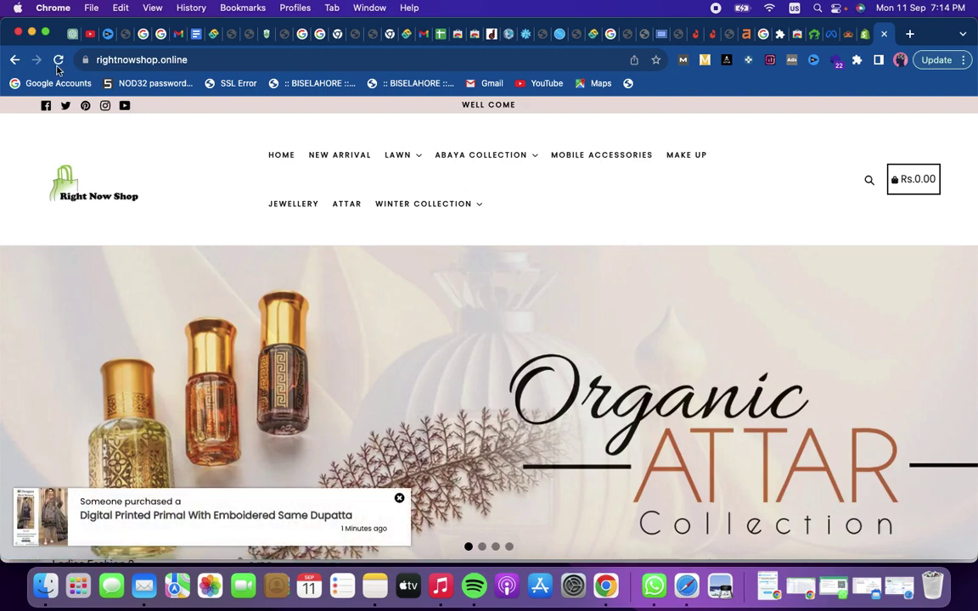
left_click(58, 61)
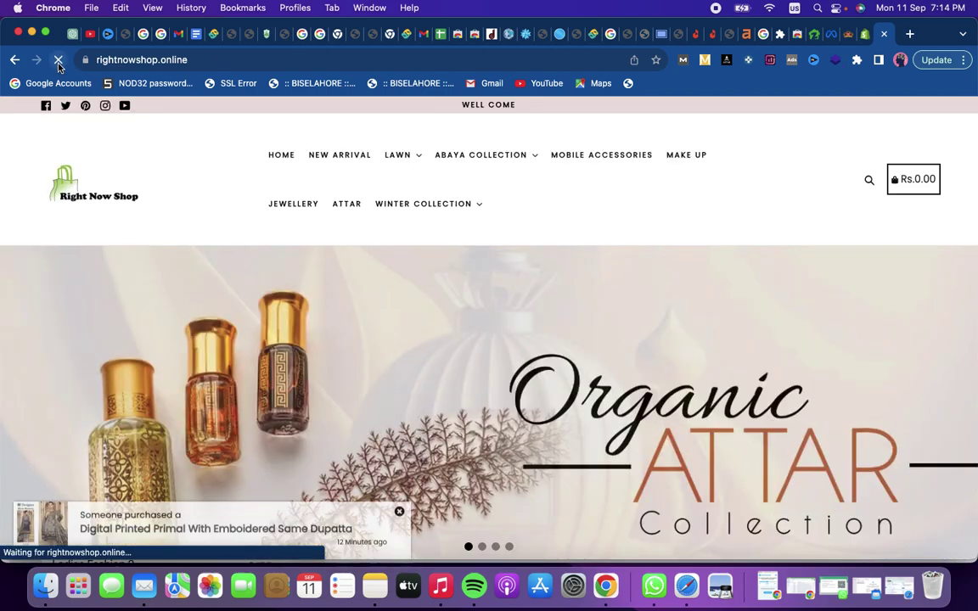
left_click(865, 35)
scroll(583, 283, "down", 3)
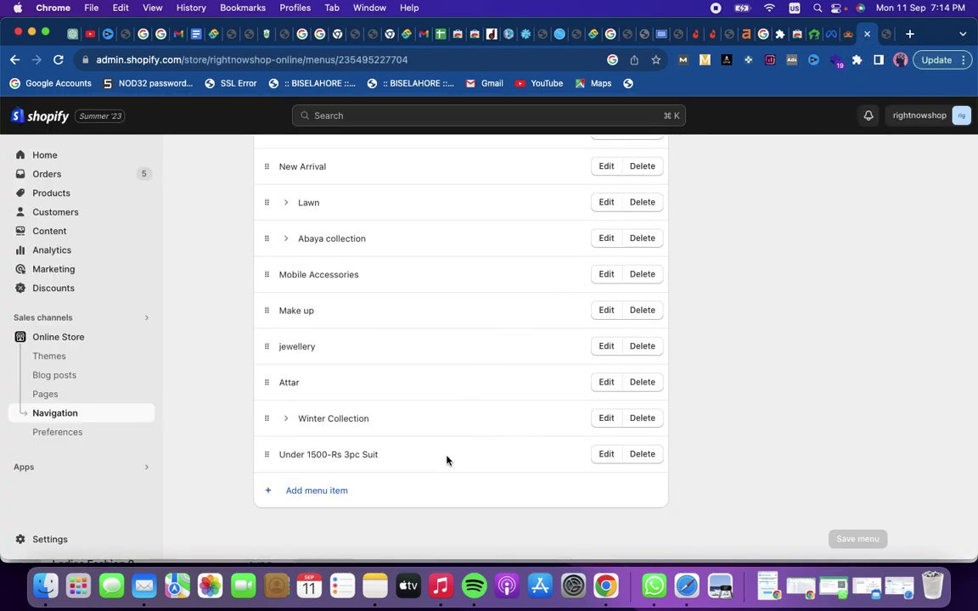
scroll(447, 460, "up", 3)
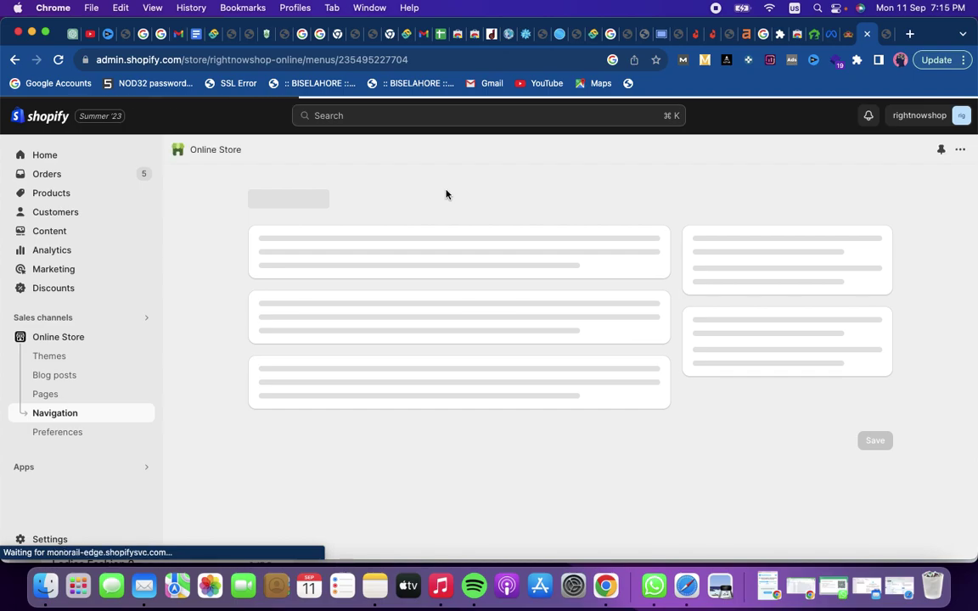
left_click(889, 33)
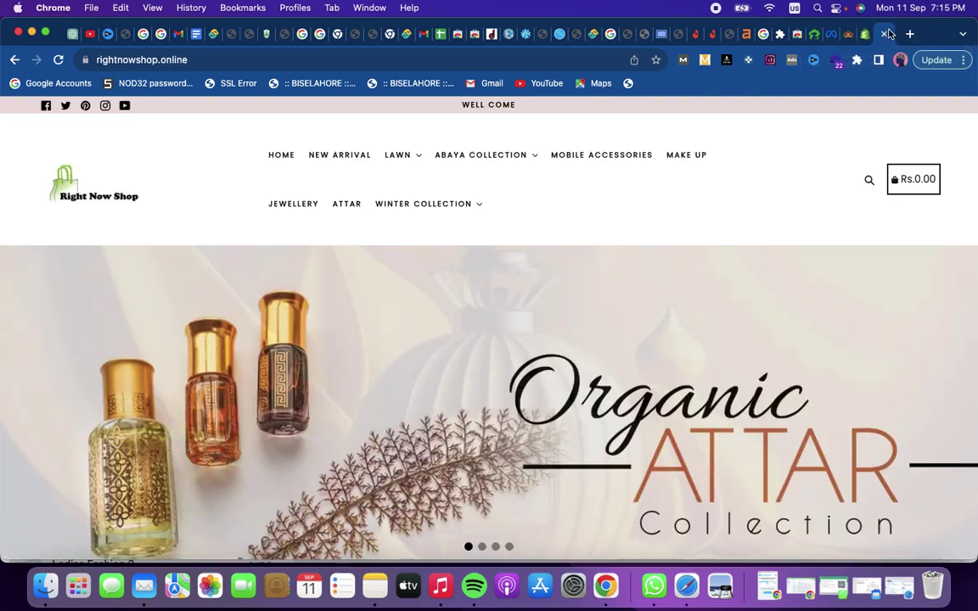
left_click(59, 61)
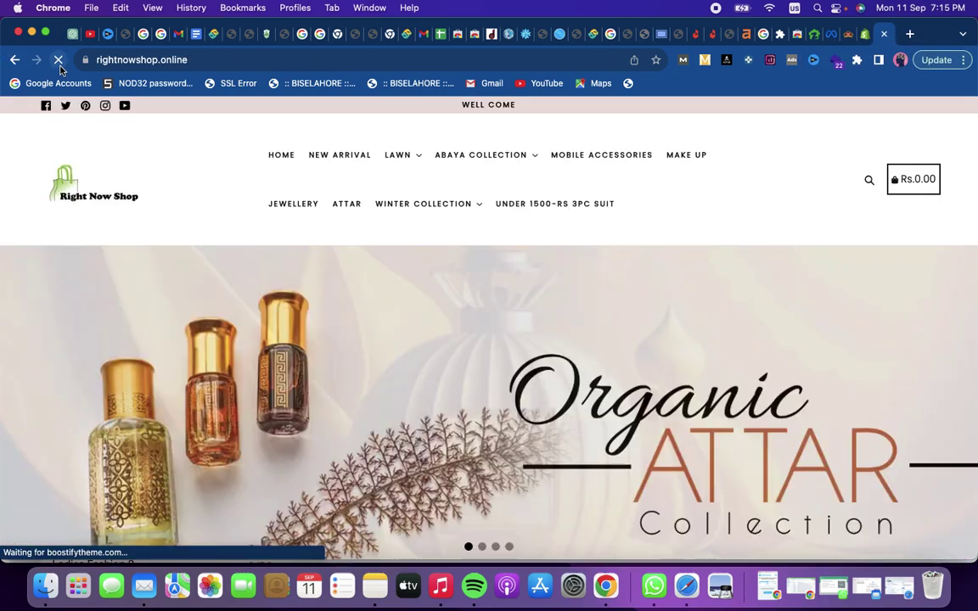